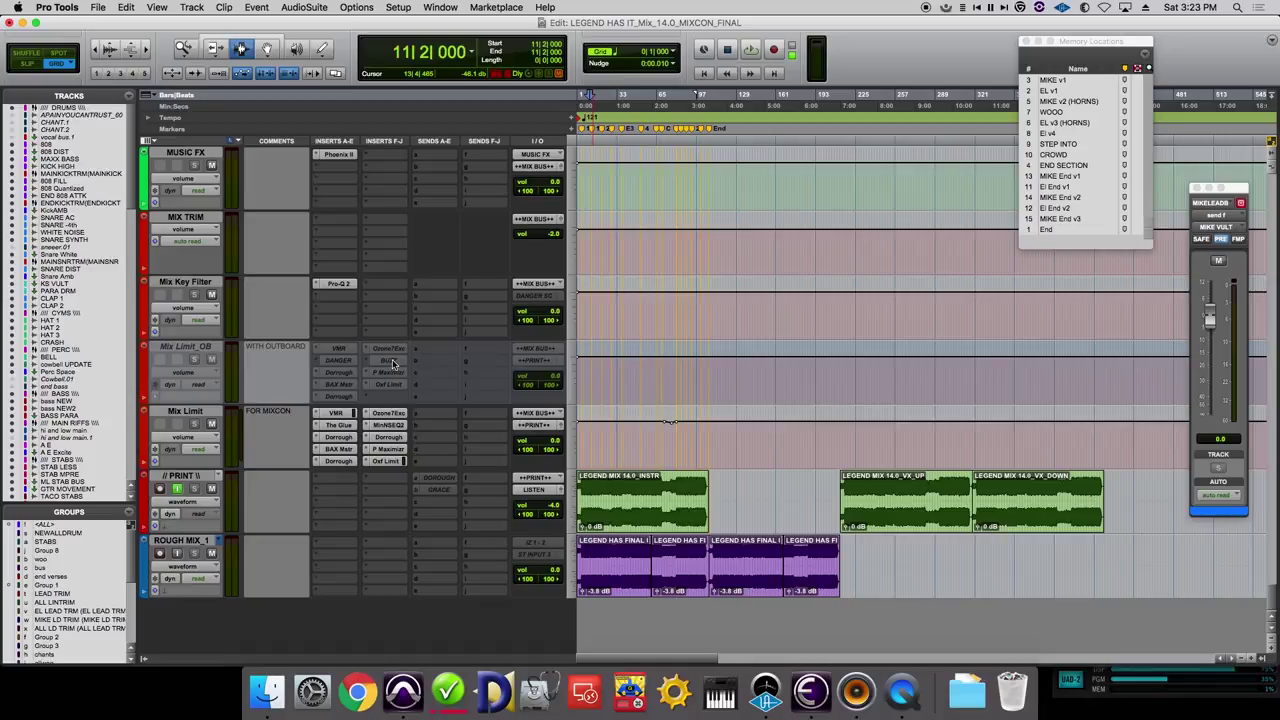
- Open The Glue compressor on the Mix Limit track in trial mode and dismiss its trial limitations notice
left_click(347, 428)
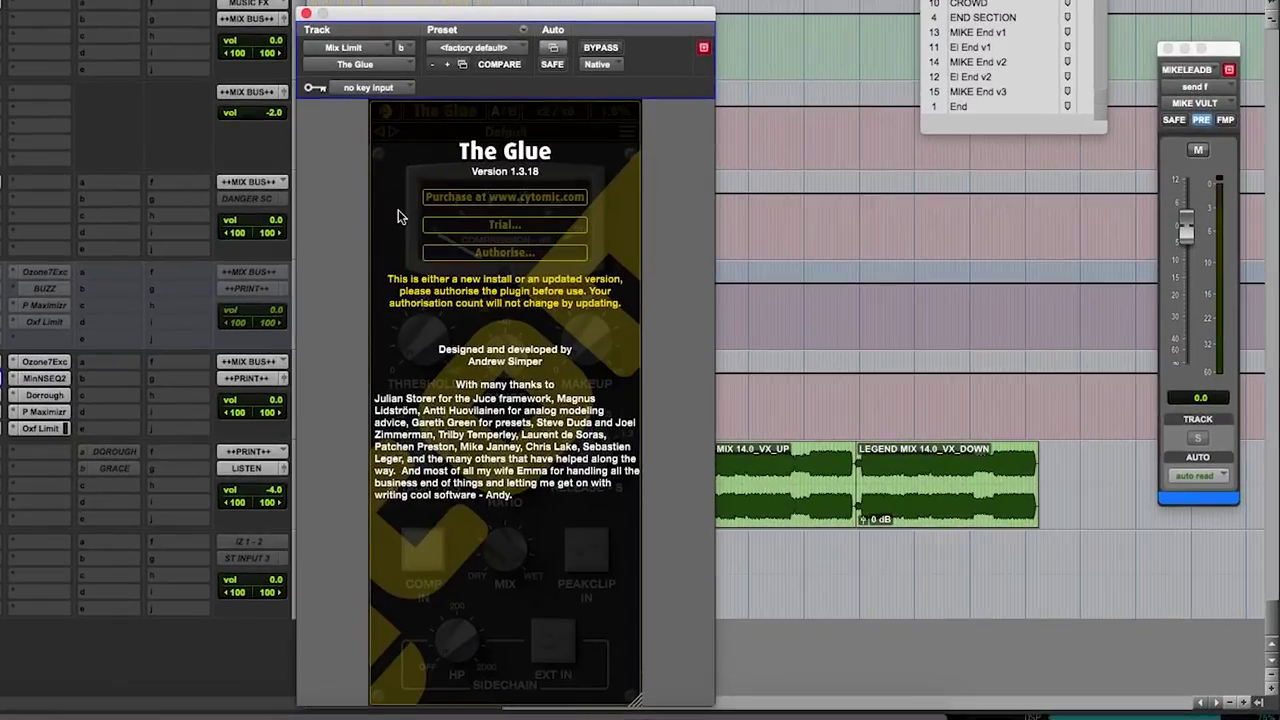
left_click(496, 224)
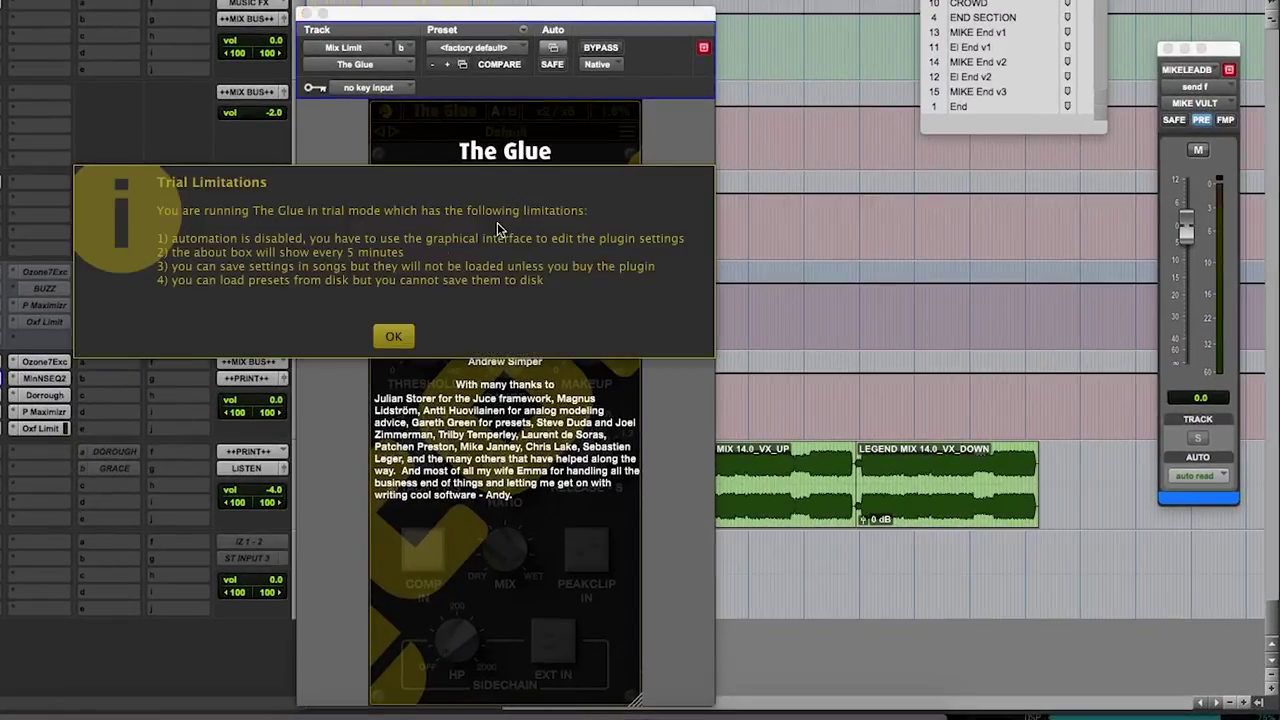
left_click(405, 344)
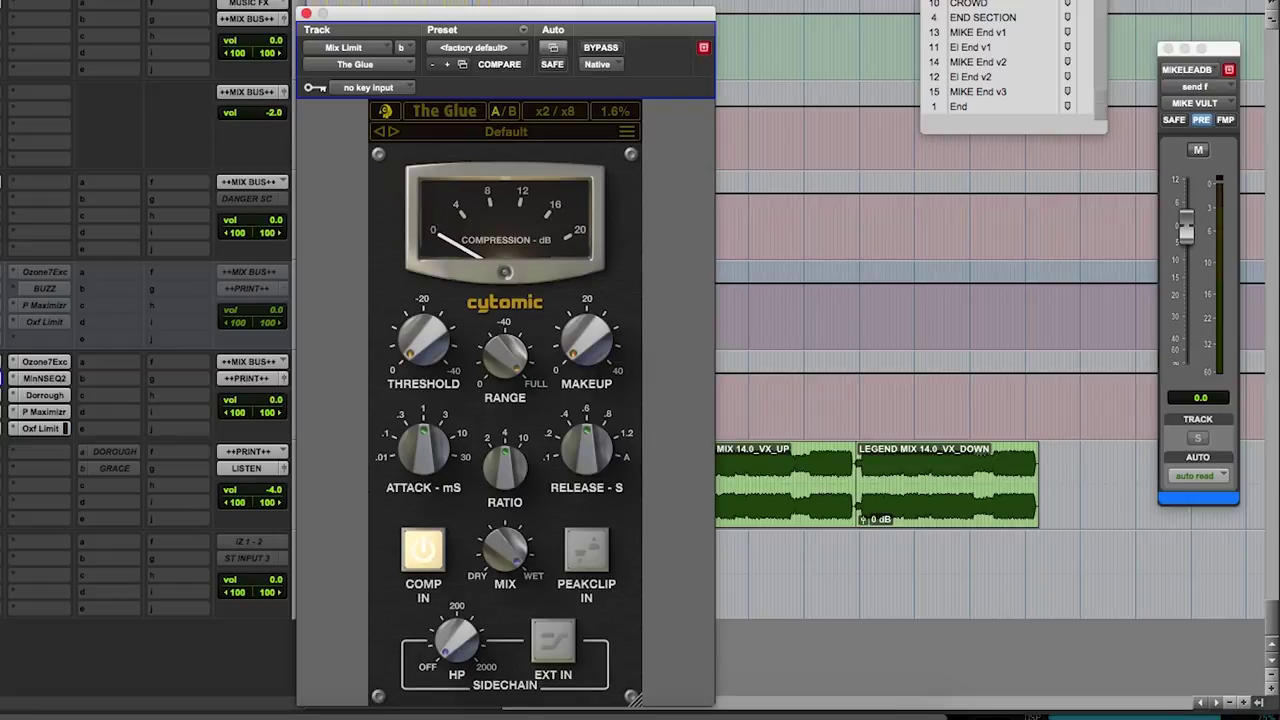
- Review the Millennia NSEQ-2 and Virtual Mix Rack settings on the Mix Limit track and close their windows
left_click(44, 378)
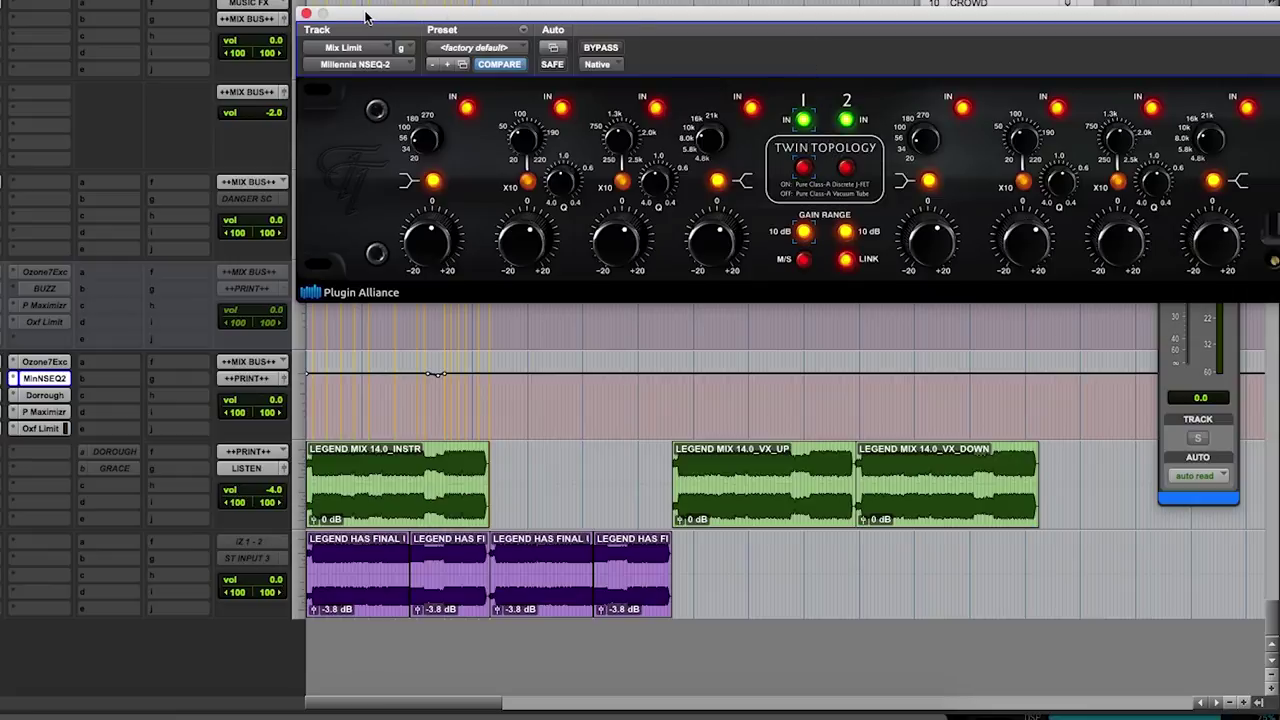
left_click(306, 14)
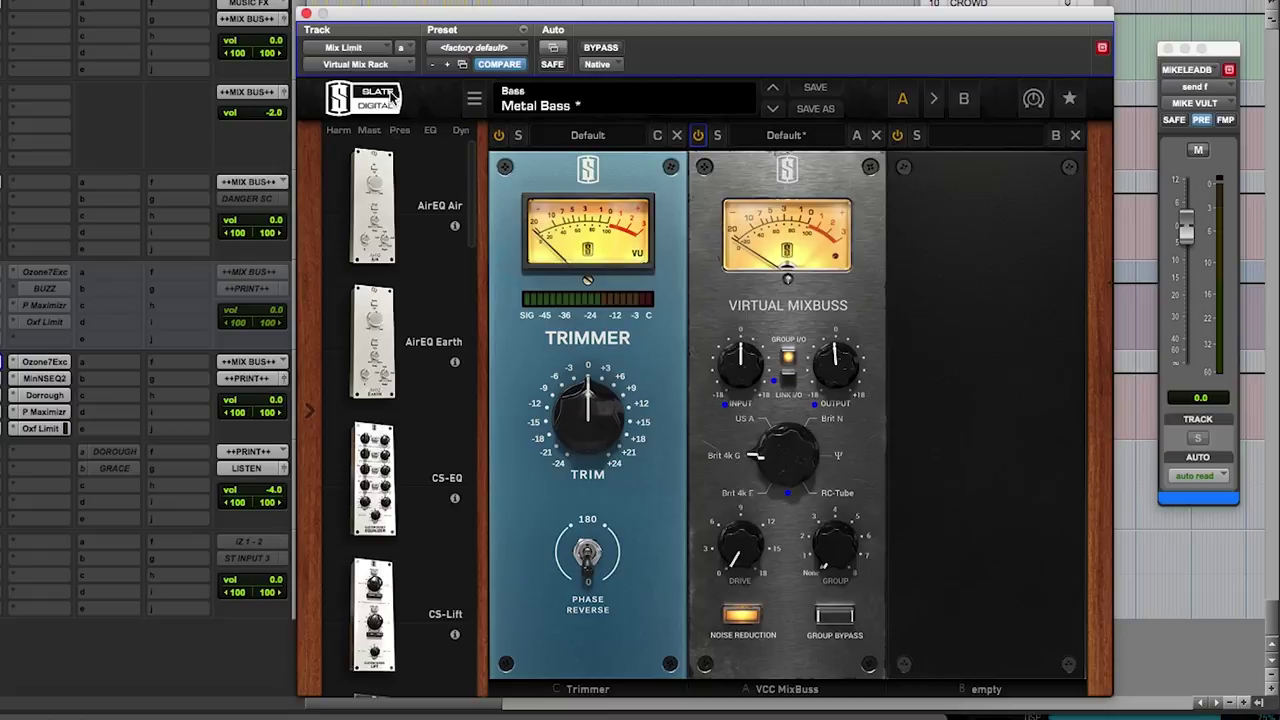
left_click(307, 13)
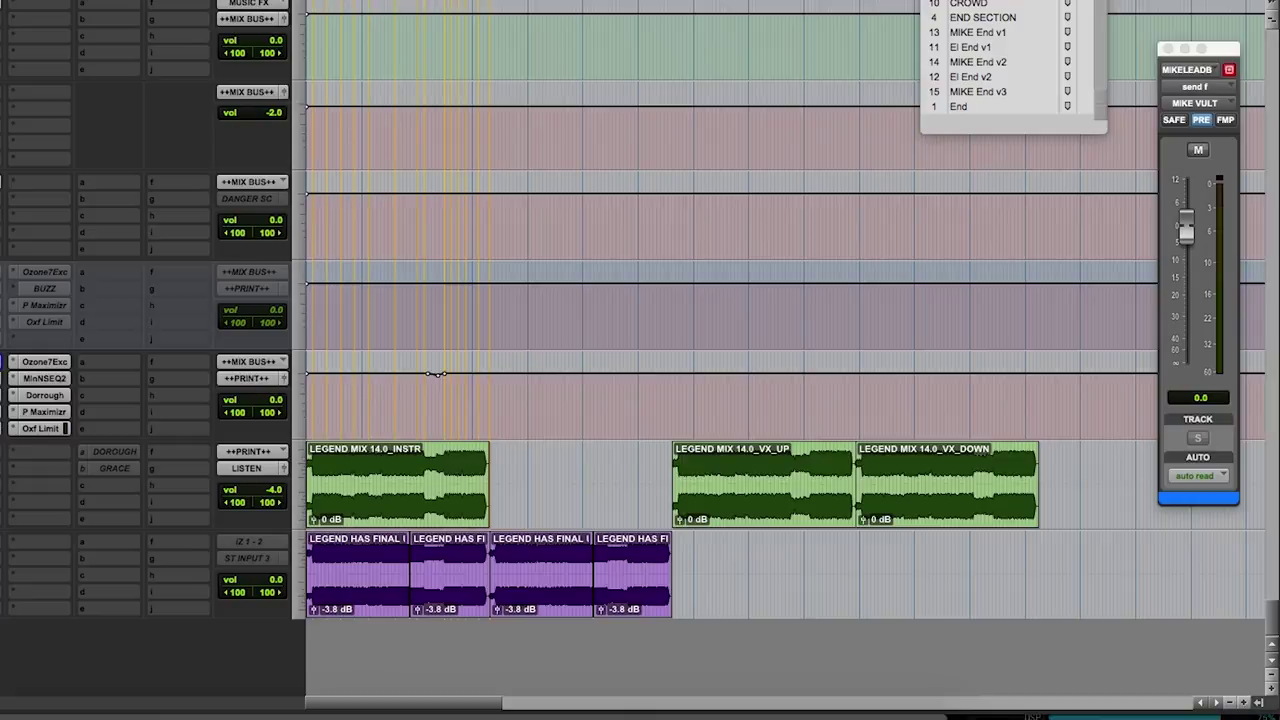
- Examine the Dorrough meters inserted between the processors on the Mix Limit track
left_click(44, 395)
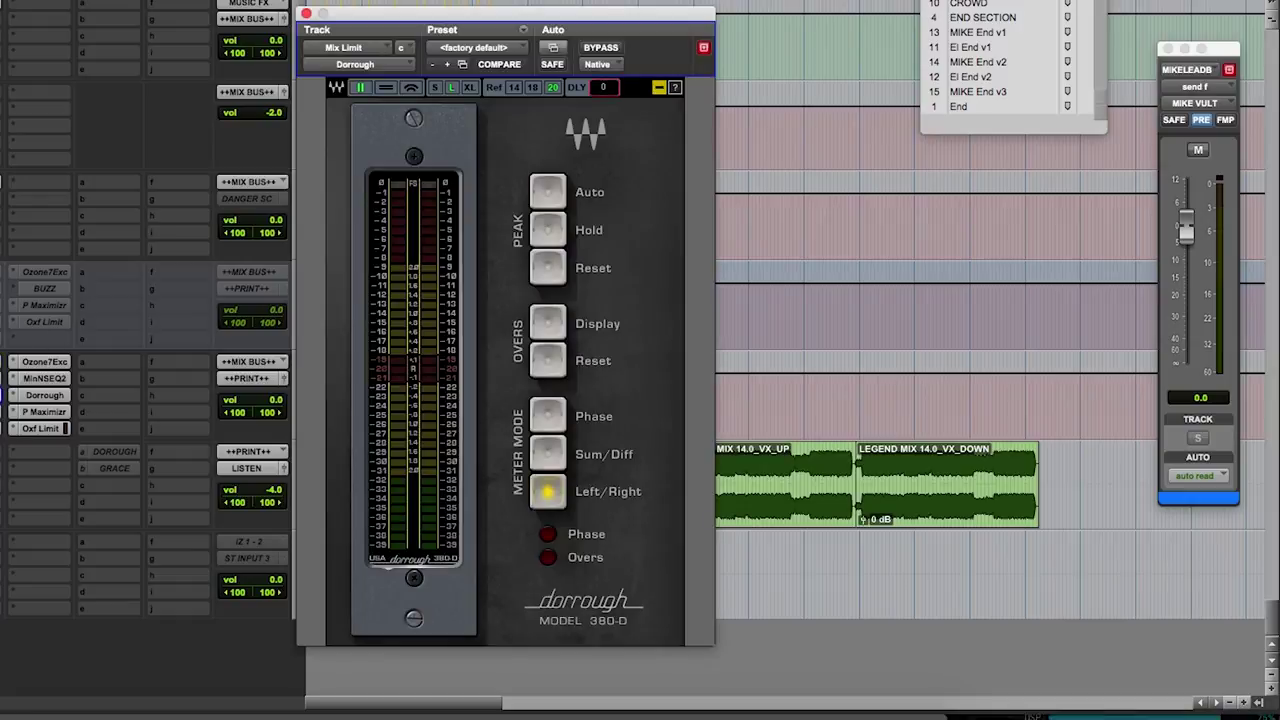
left_click(44, 411)
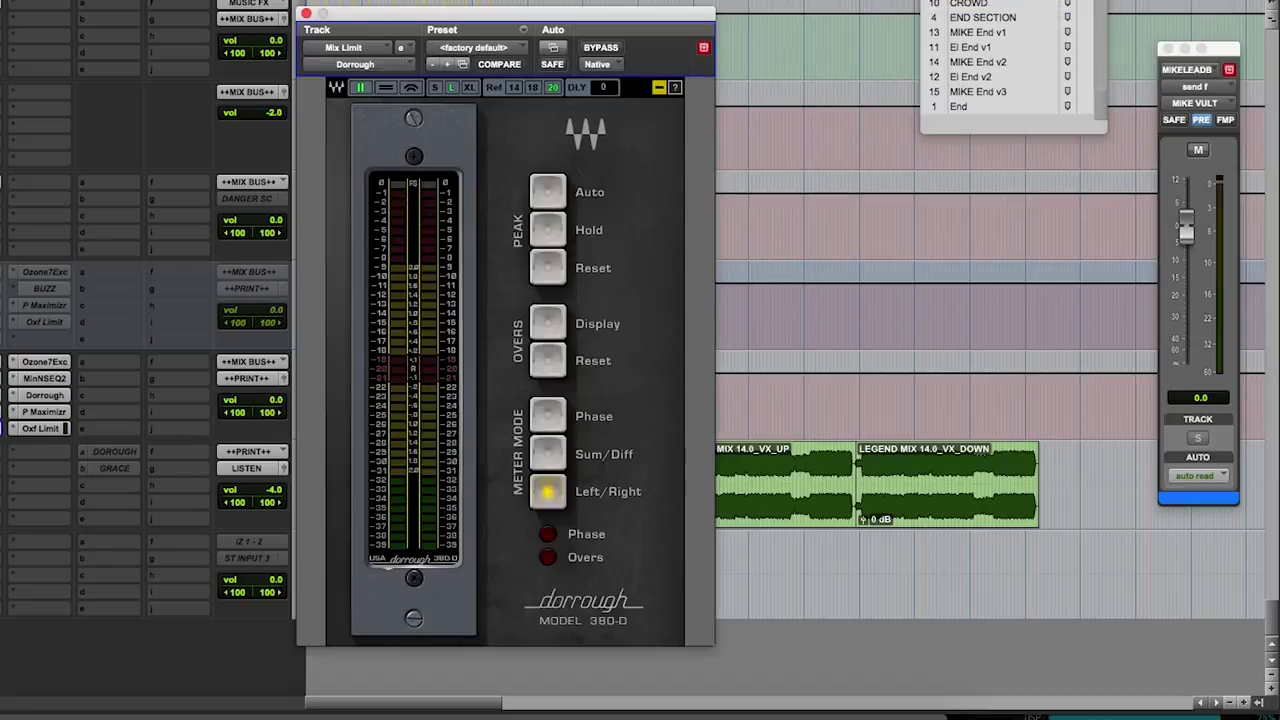
left_click(60, 428)
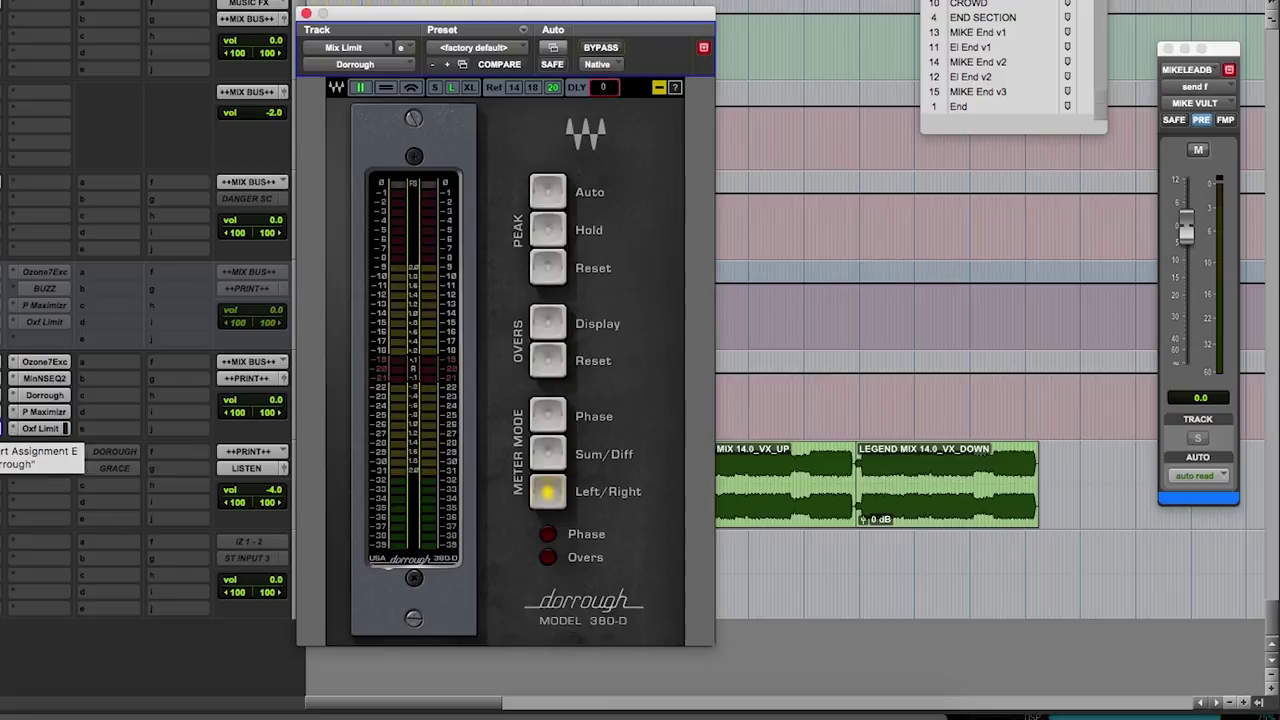
- Review the Ozone 7 Exciter without its preset manager, the Millennia NSEQ-2 and the following Dorrough meter on Mix Limit
left_click(36, 362)
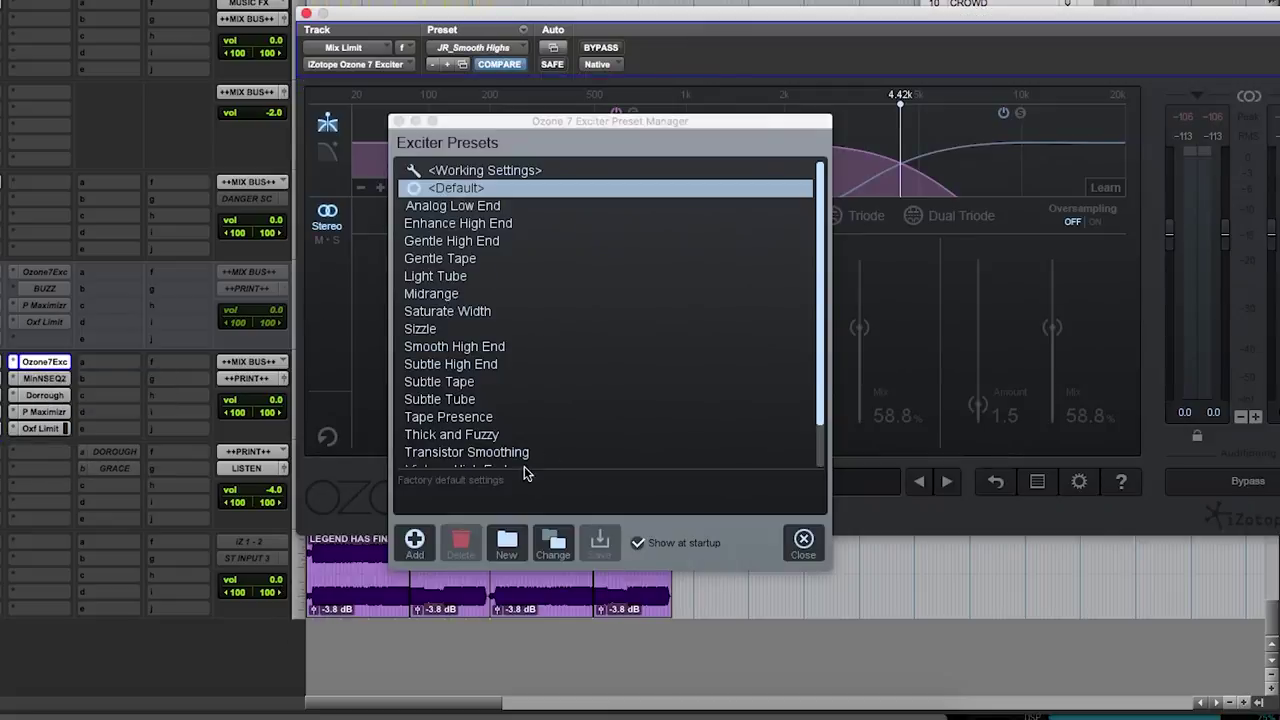
left_click(801, 542)
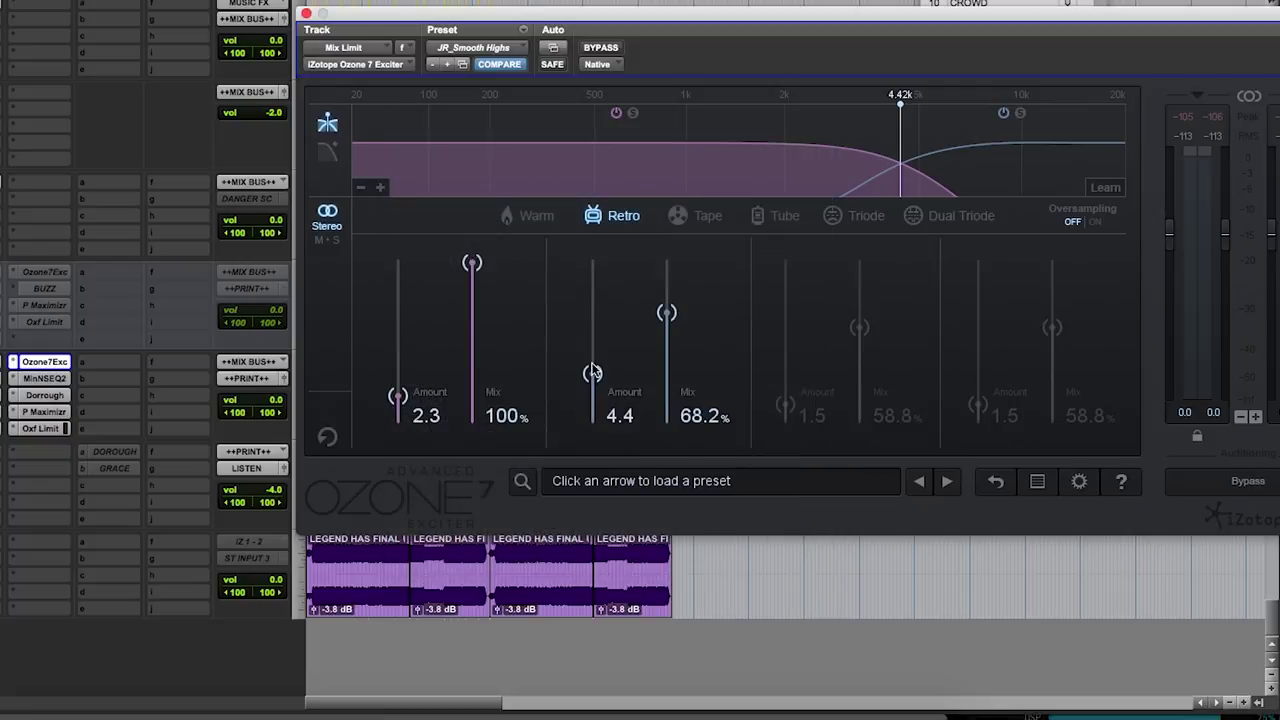
left_click(38, 379)
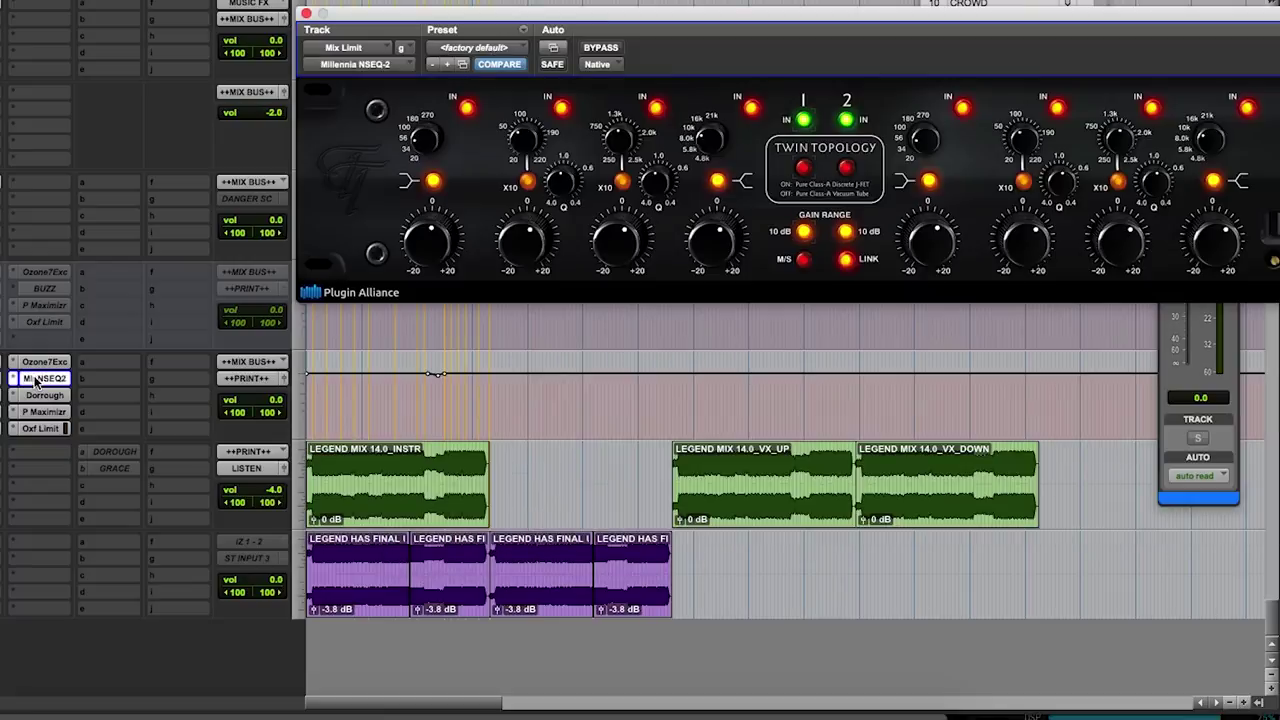
left_click(55, 396)
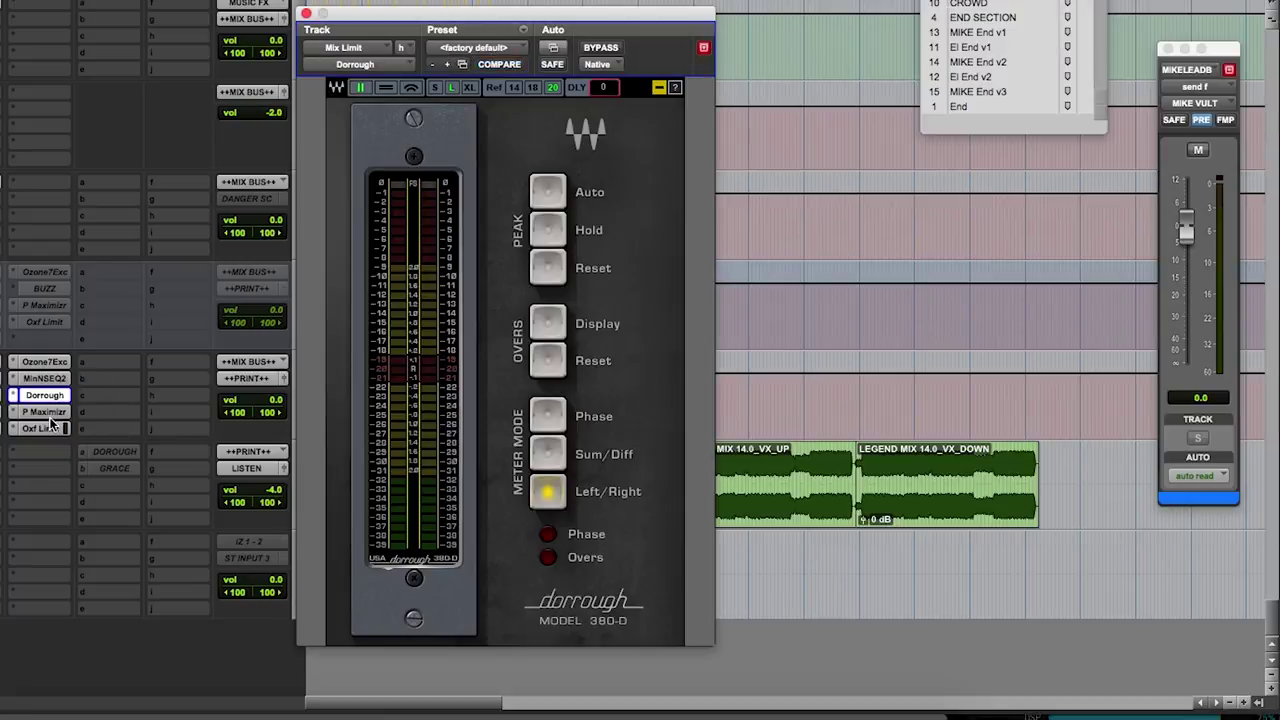
- In the Oxford Limiter on Mix Limit, set Enhance to 12.5 % and raise the input gain slightly
left_click(50, 414)
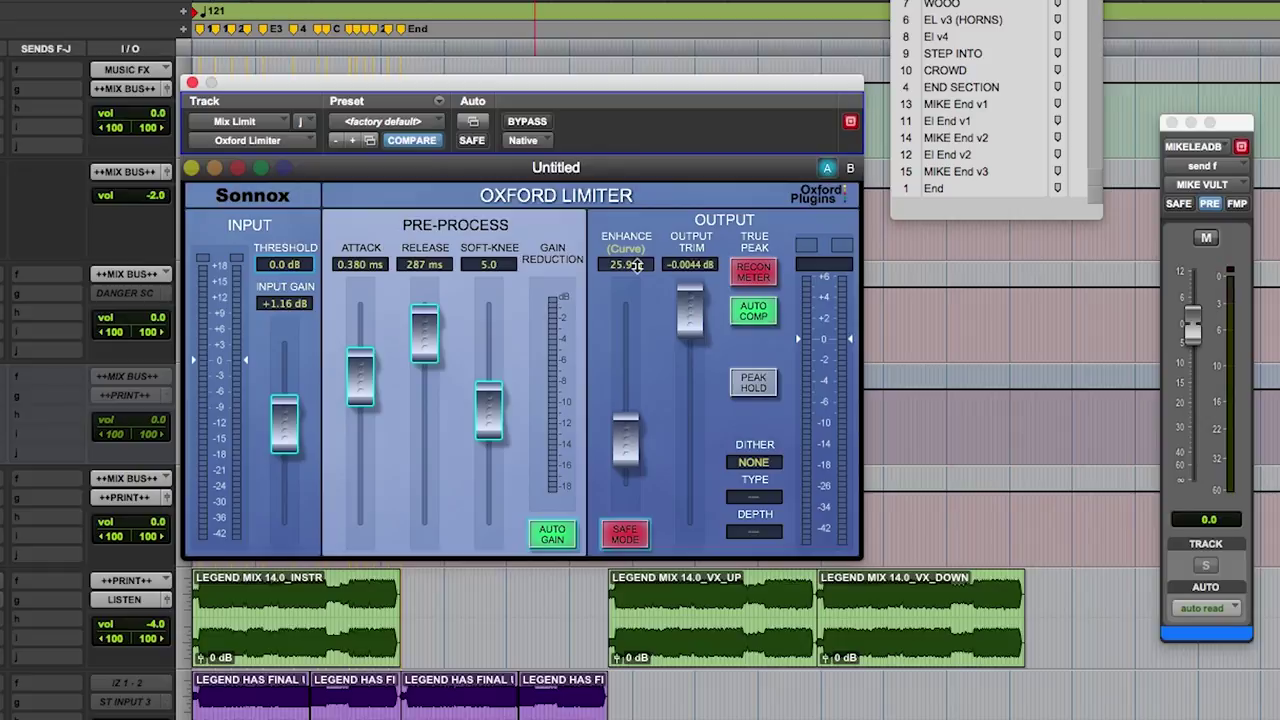
left_click_drag(630, 448, 630, 462)
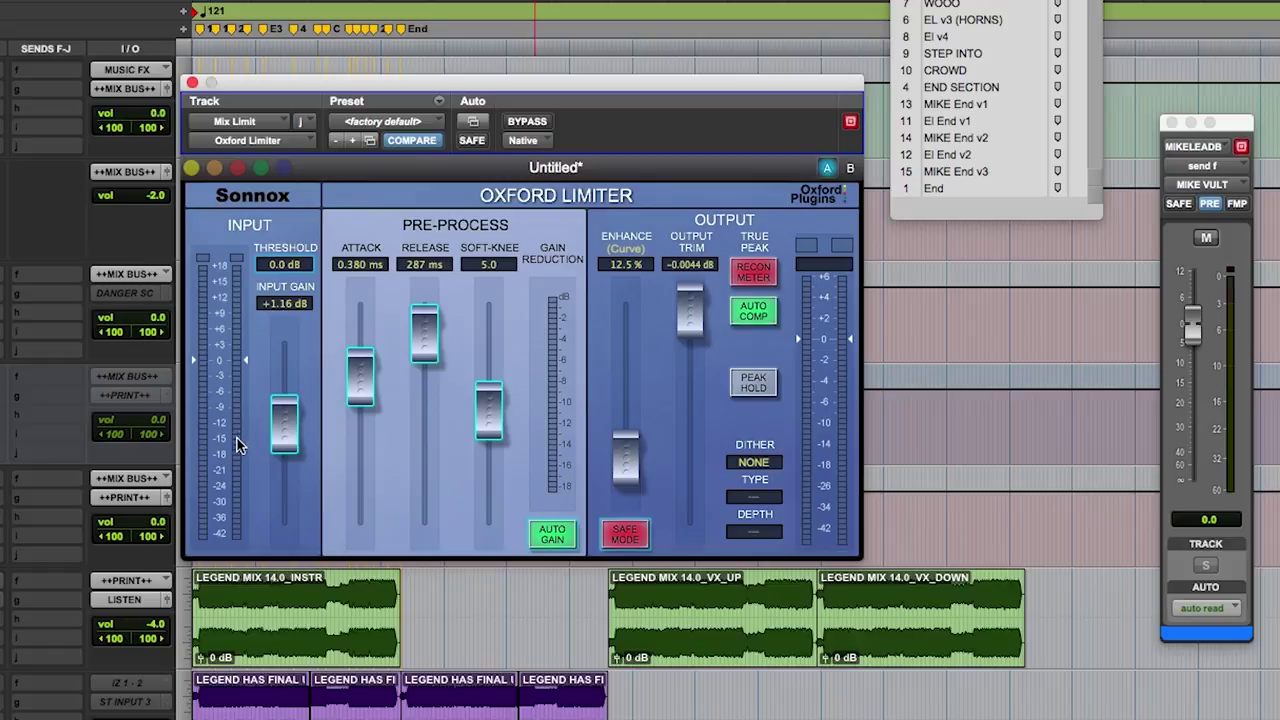
mouse_move(277, 418)
left_mouse_down()
mouse_move(278, 392)
mouse_move(281, 408)
left_mouse_up()
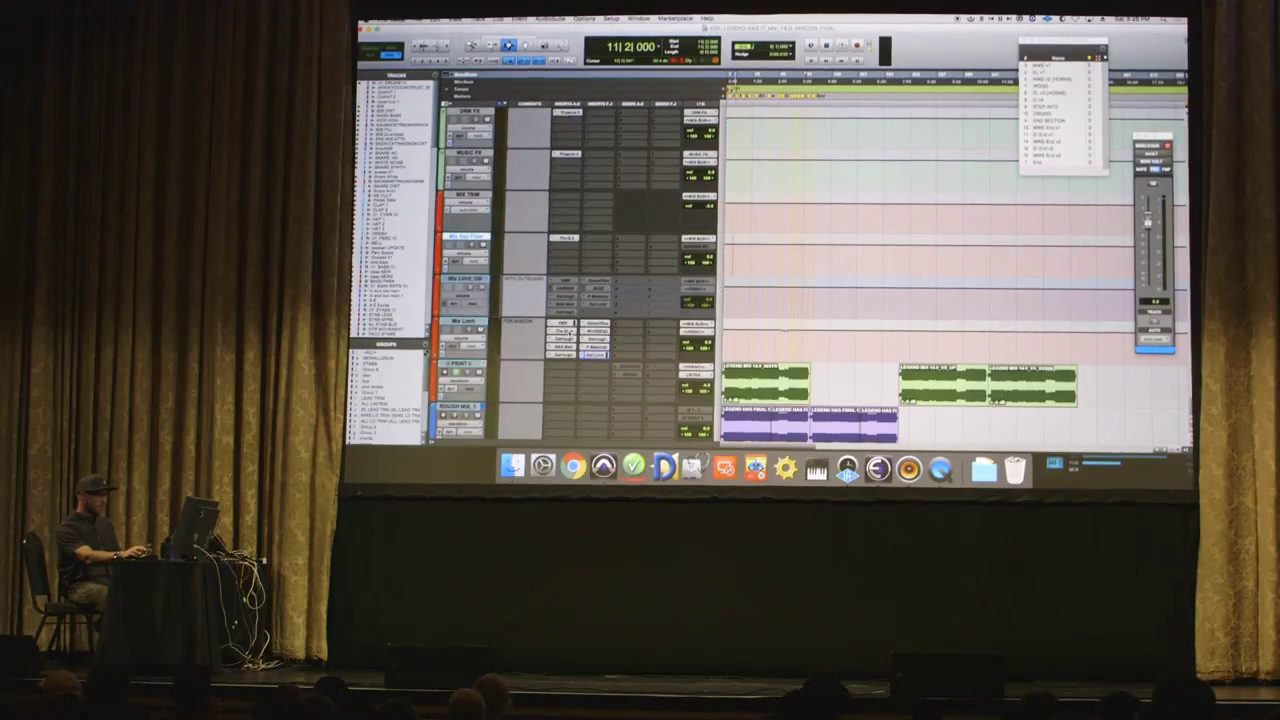
- Reopen The Glue on the Mix Limit track for a brief look and close it again
left_click(563, 330)
left_click(812, 160)
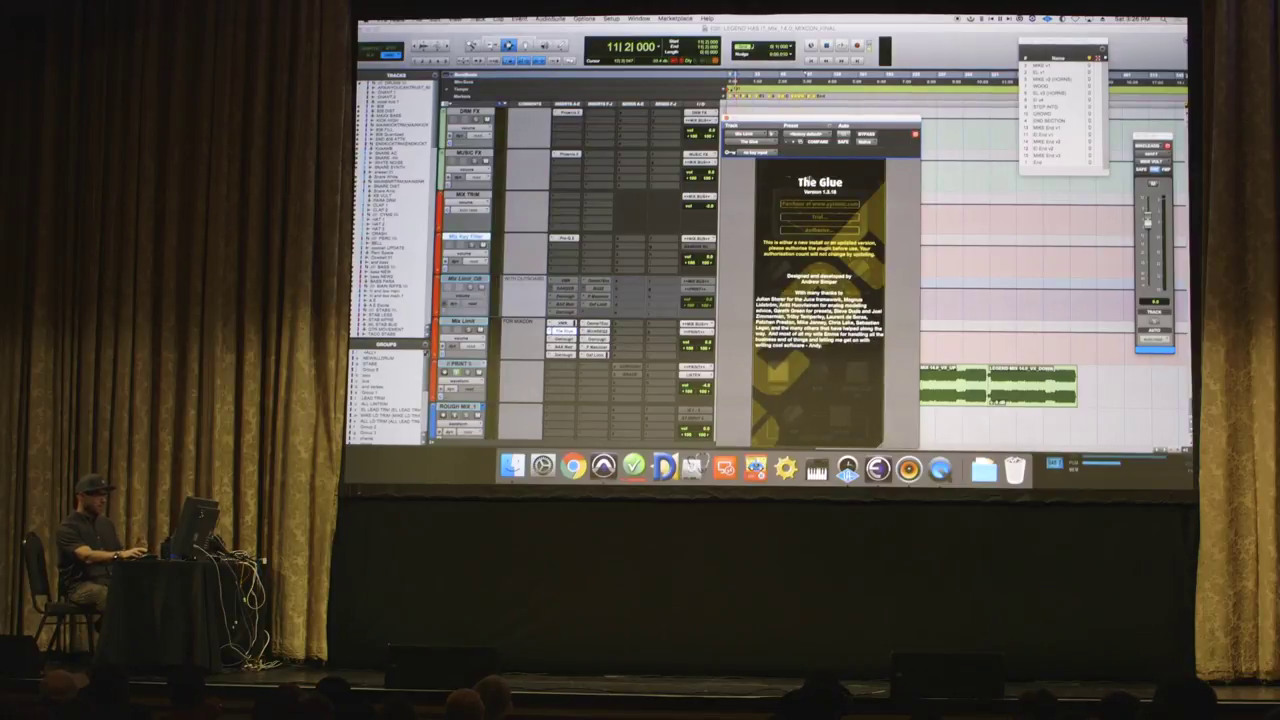
left_click(563, 330)
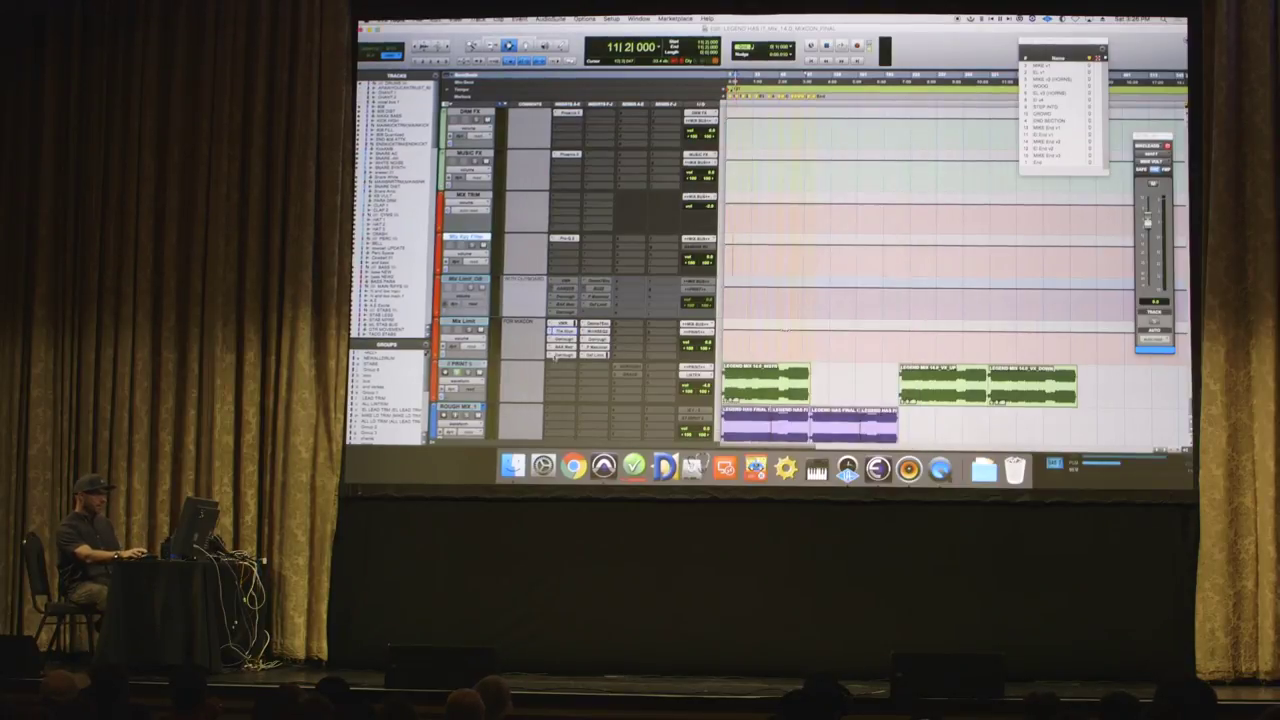
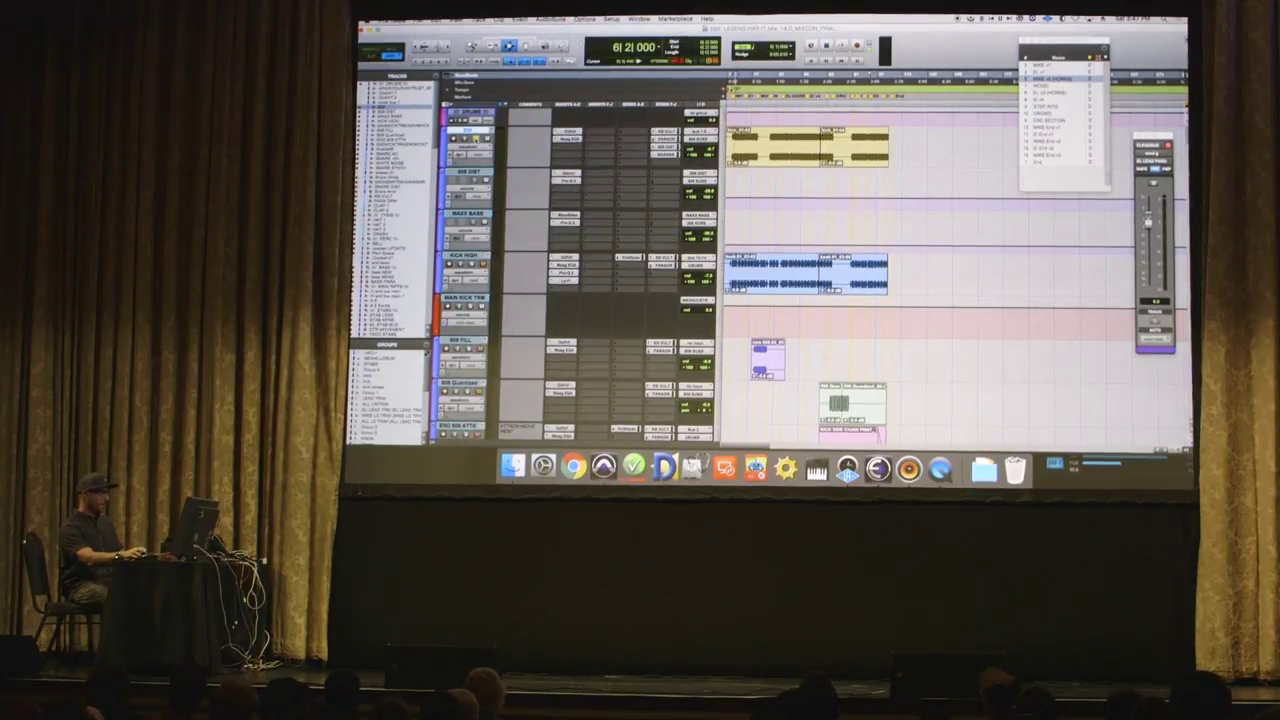
- Play back the 808 and kick section from bar 6, beat 2, and stop playback
key("space")
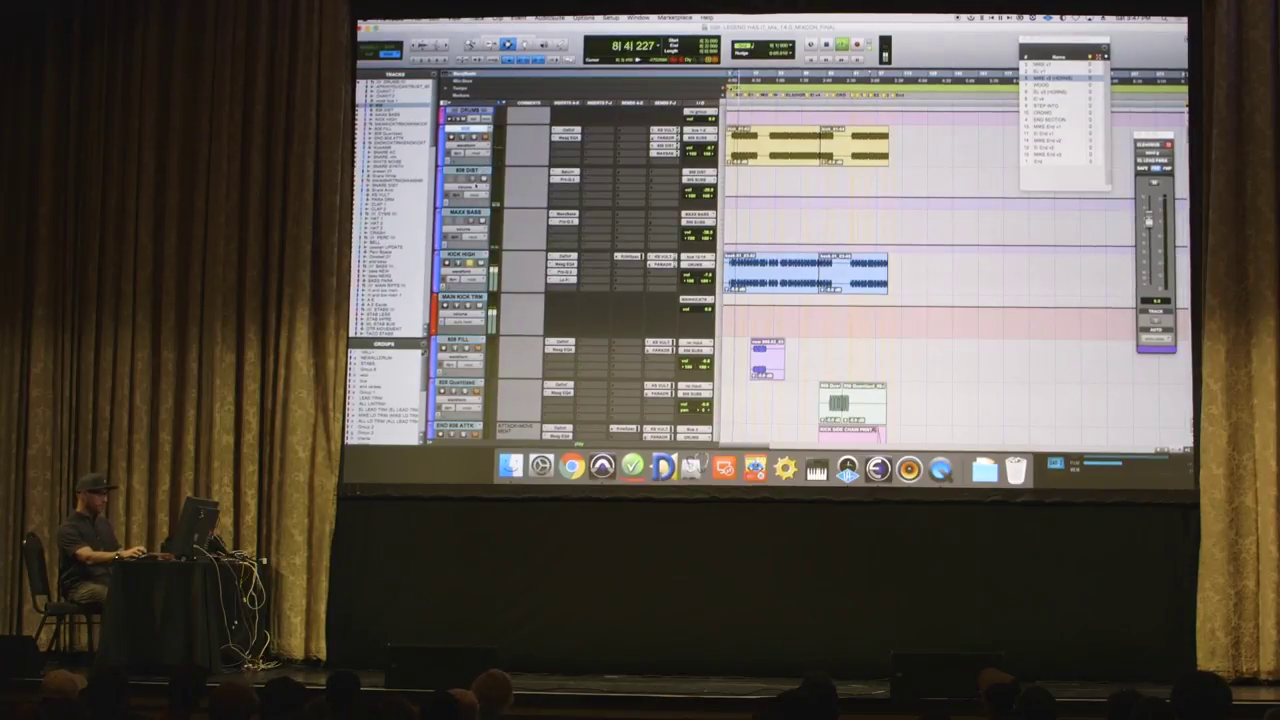
key("space")
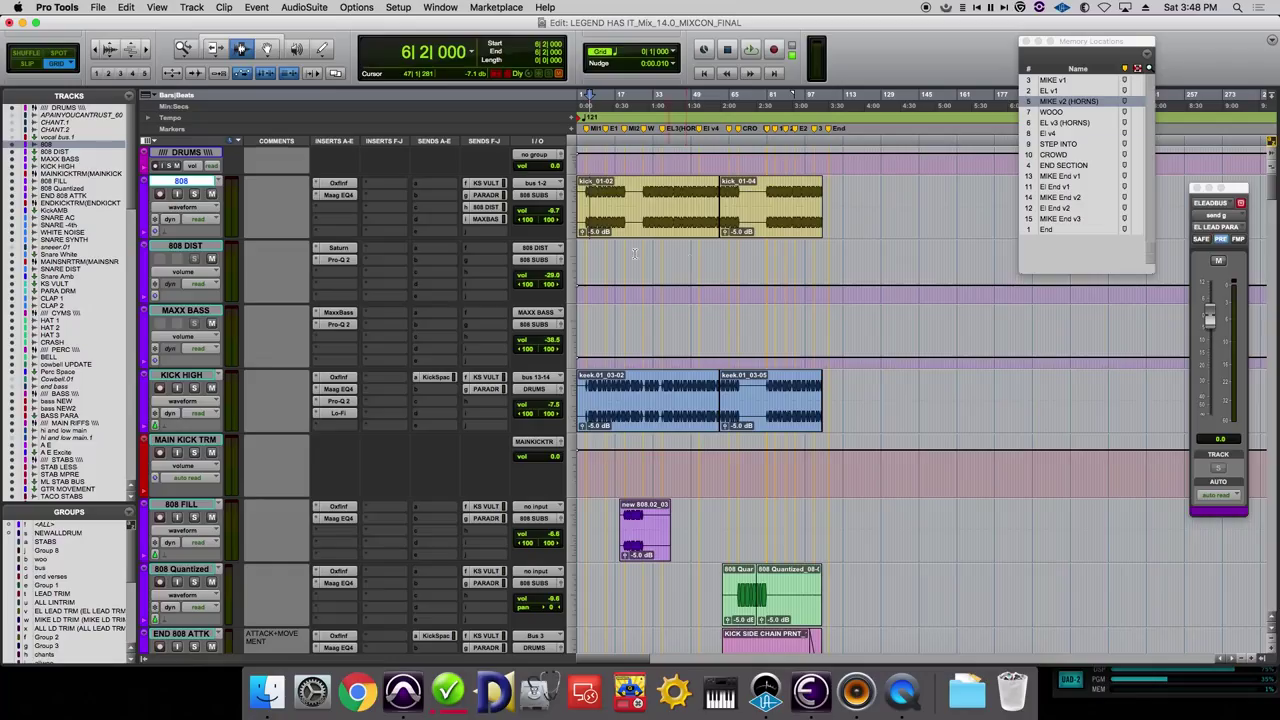
- Solo the 808 track and audition it with its Oxford Inflator open, moving the plug-in window off the 808 waveform
left_click(339, 184)
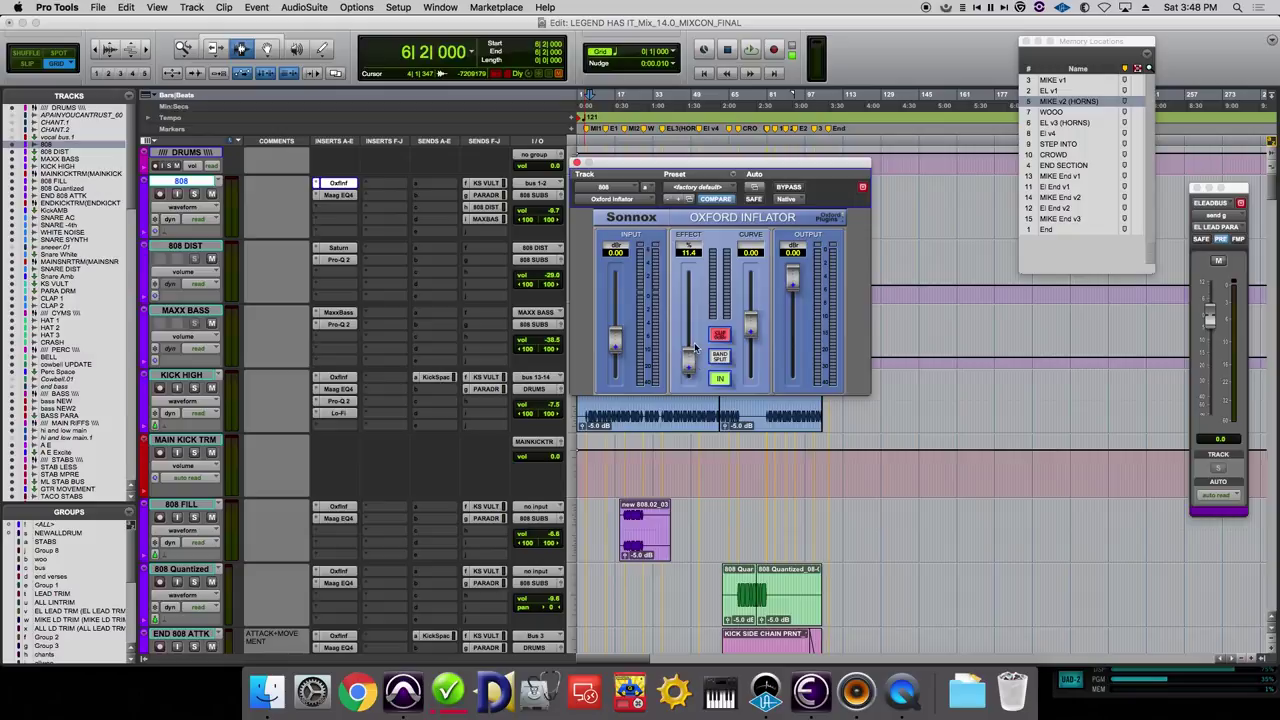
left_click(193, 200)
key("space")
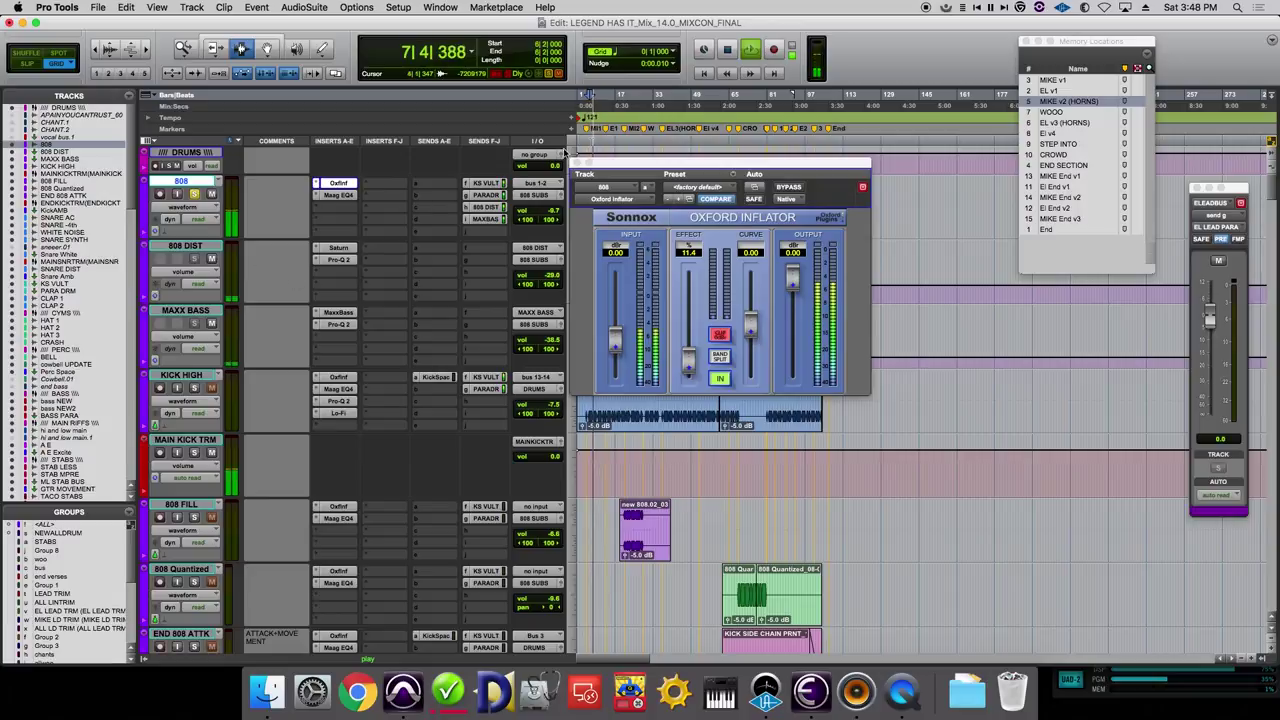
left_click_drag(606, 165, 721, 136)
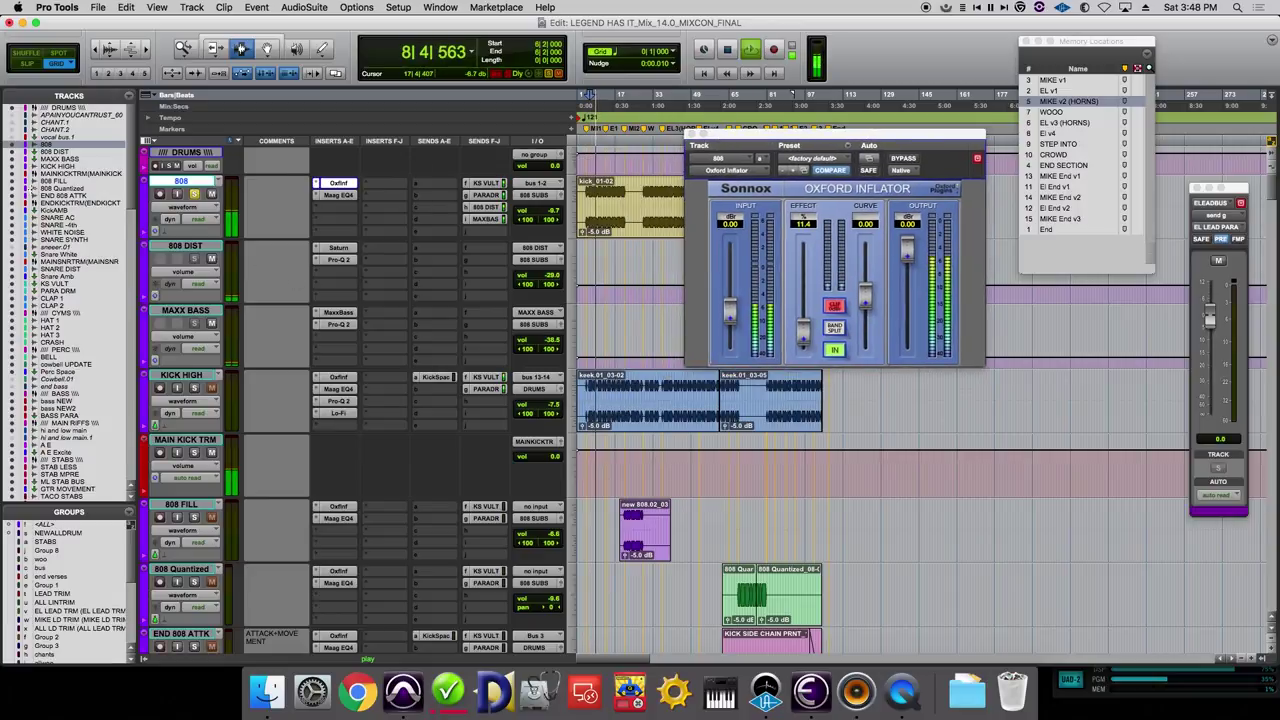
key("space")
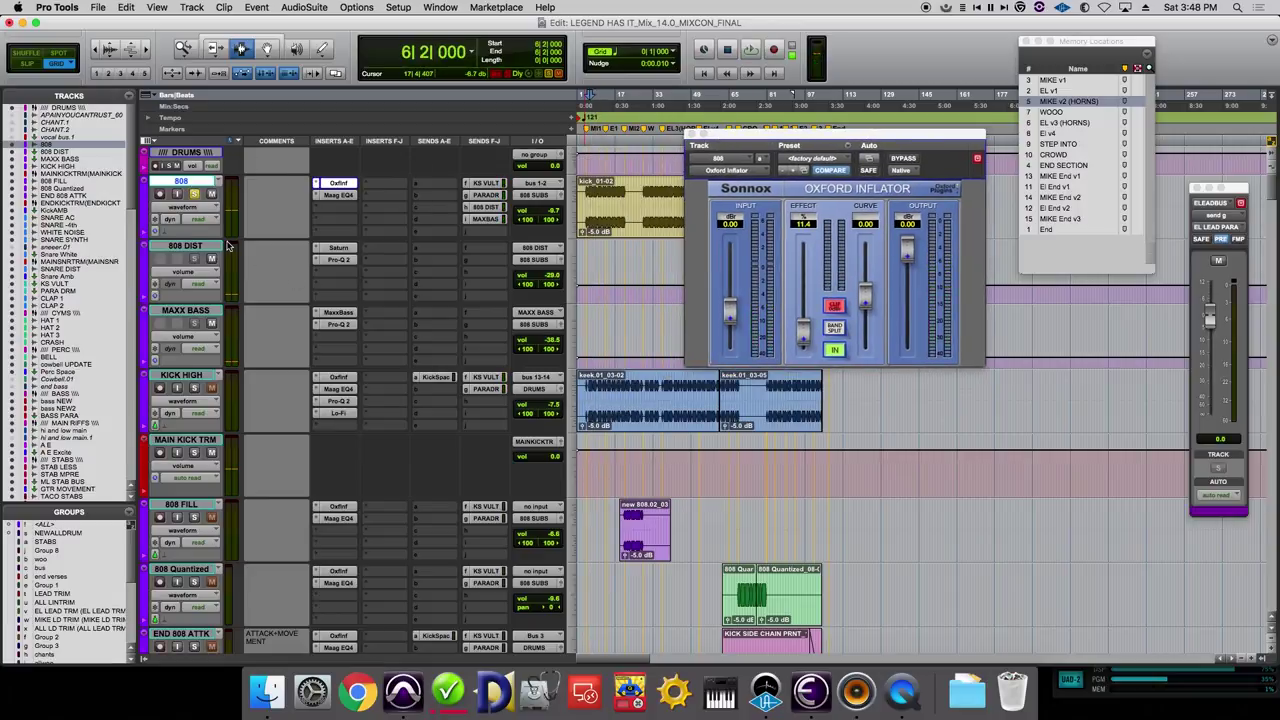
- Examine the FabFilter Saturn distortion and the Pro-Q 2 low-cut curve on the 808 DIST track
left_click(338, 248)
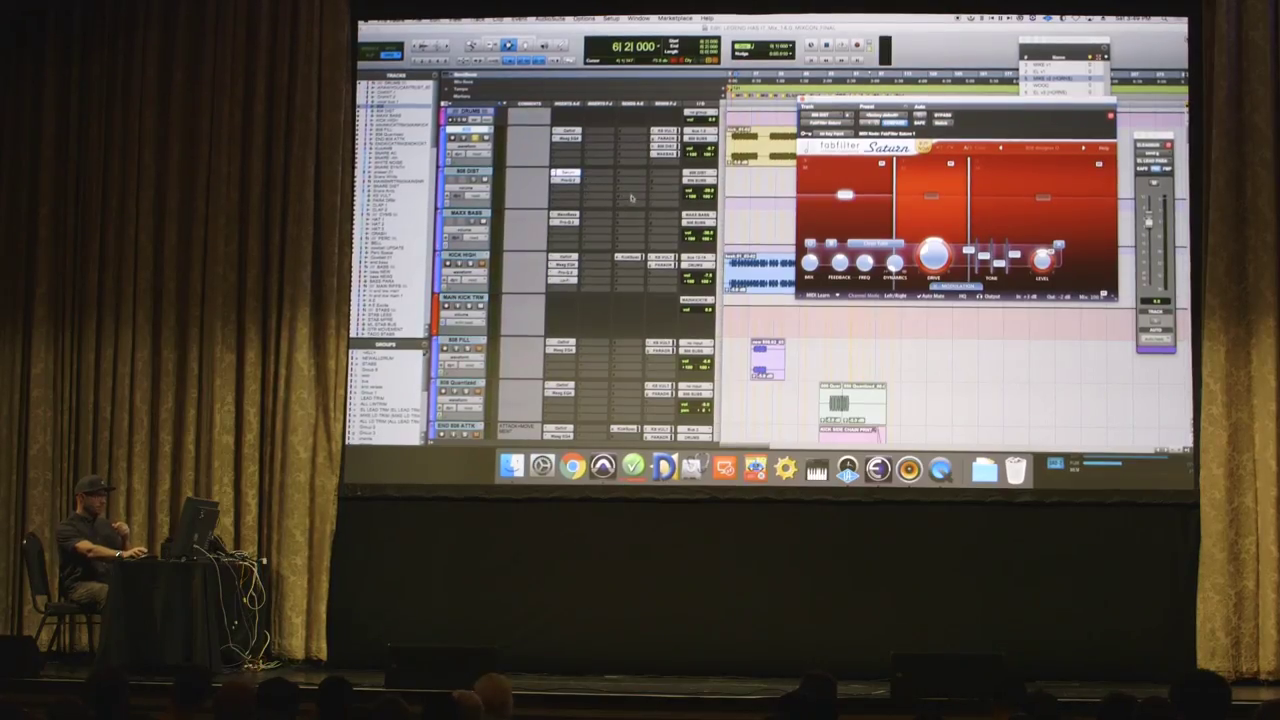
left_click(567, 180)
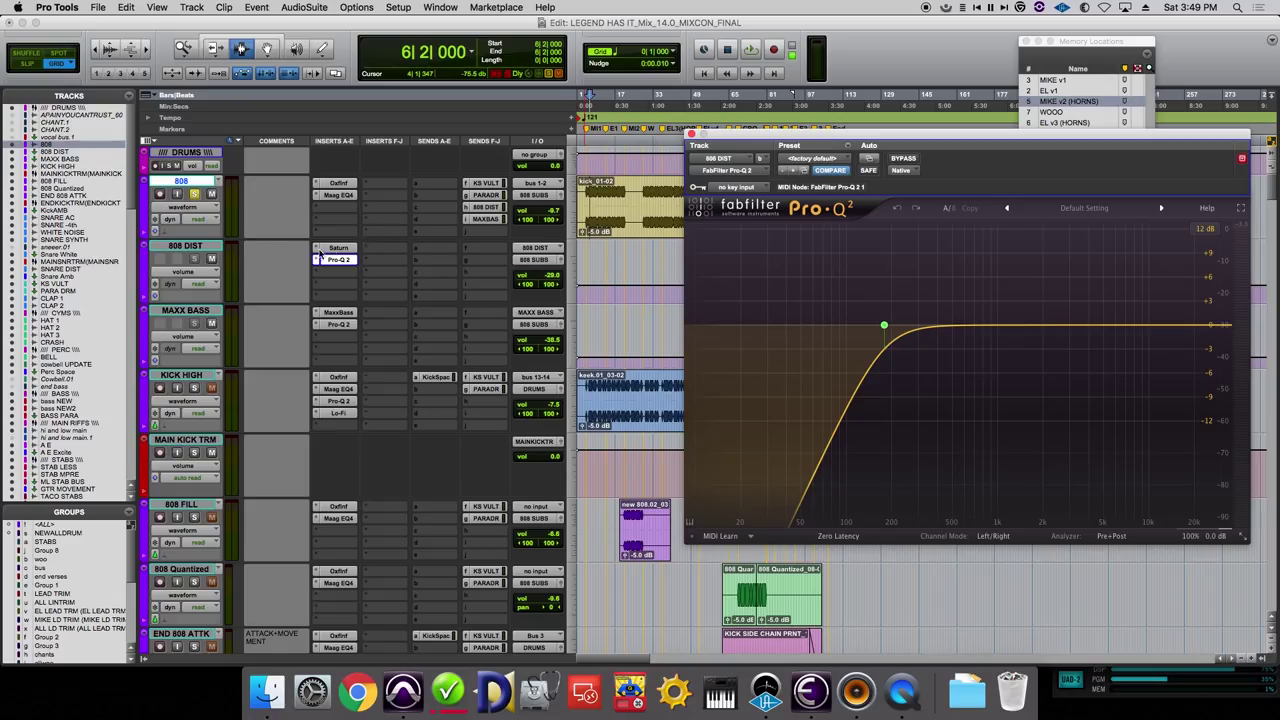
left_click(338, 248)
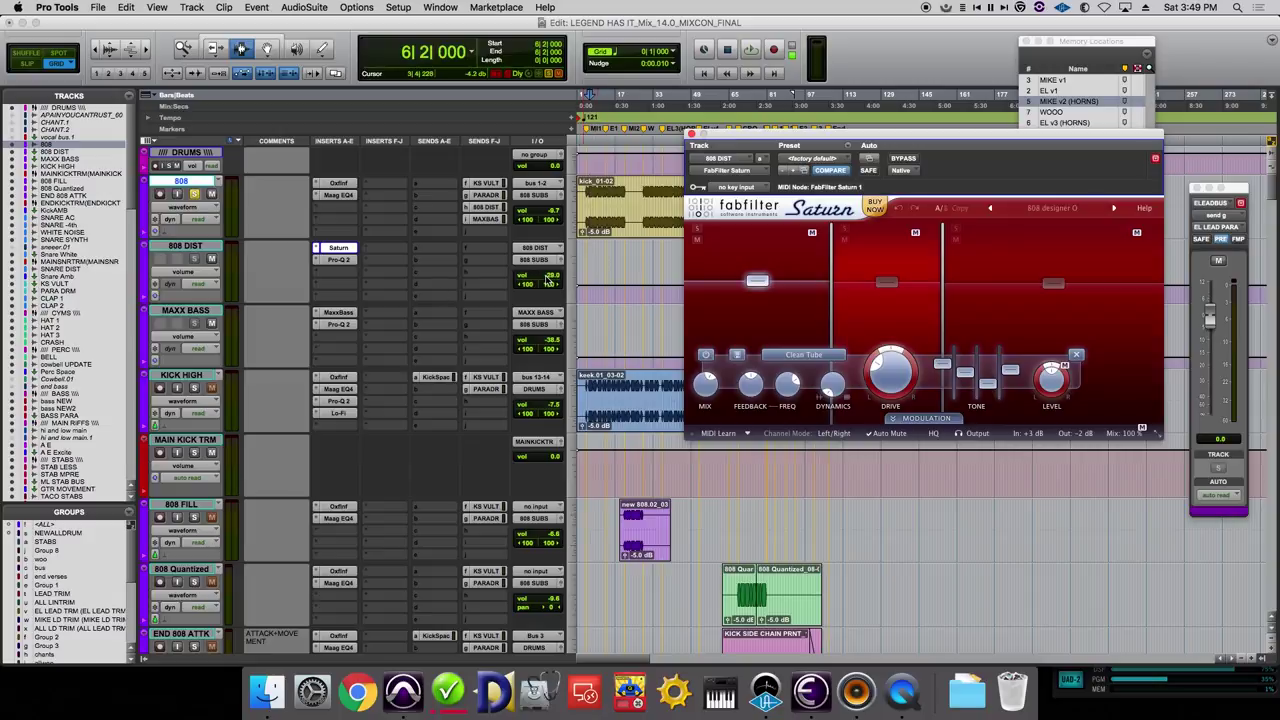
- Audition the 808 with the 808 DIST track's volume raised to +3.0 dB
key("space")
left_click_drag(549, 283, 544, 249)
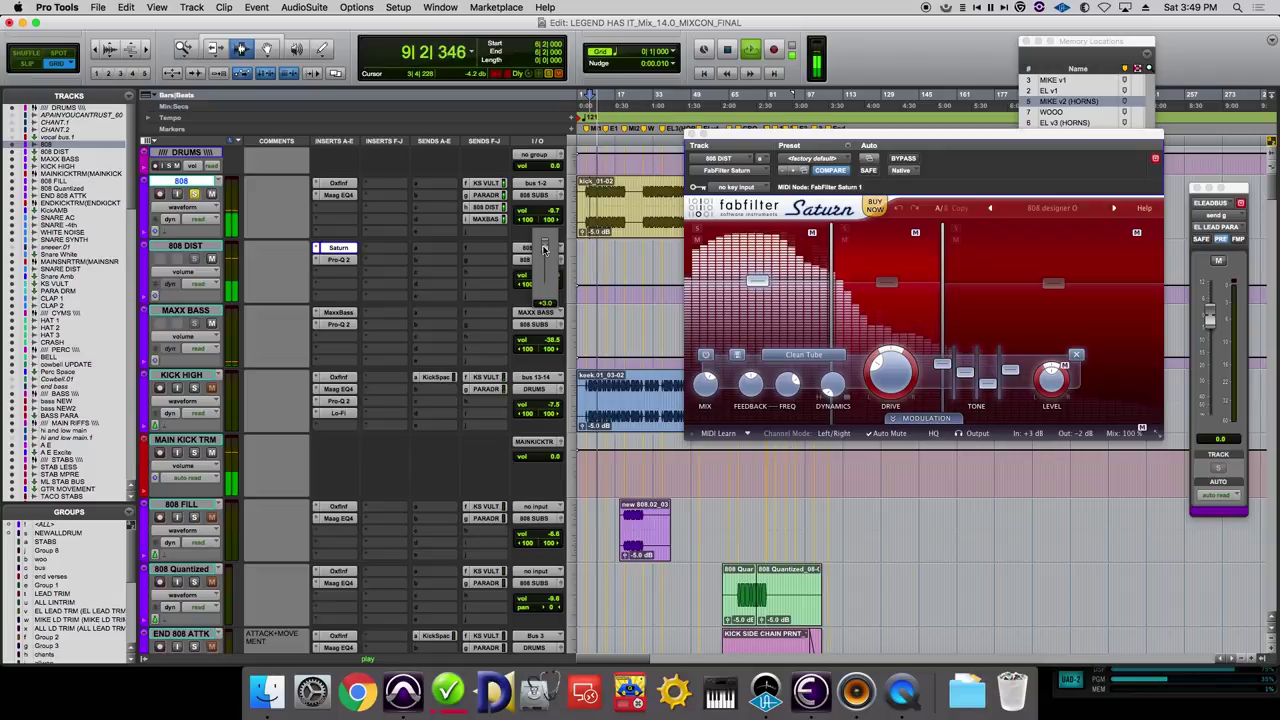
left_click_drag(544, 250, 545, 255)
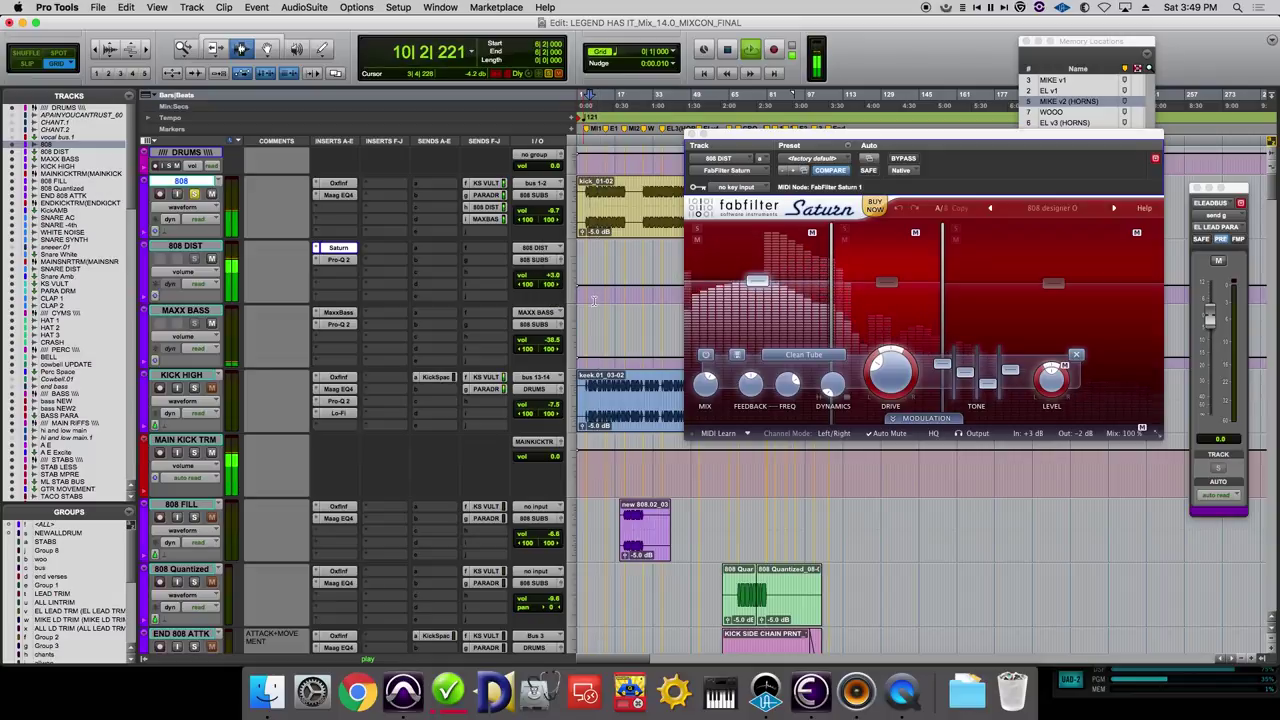
key("space")
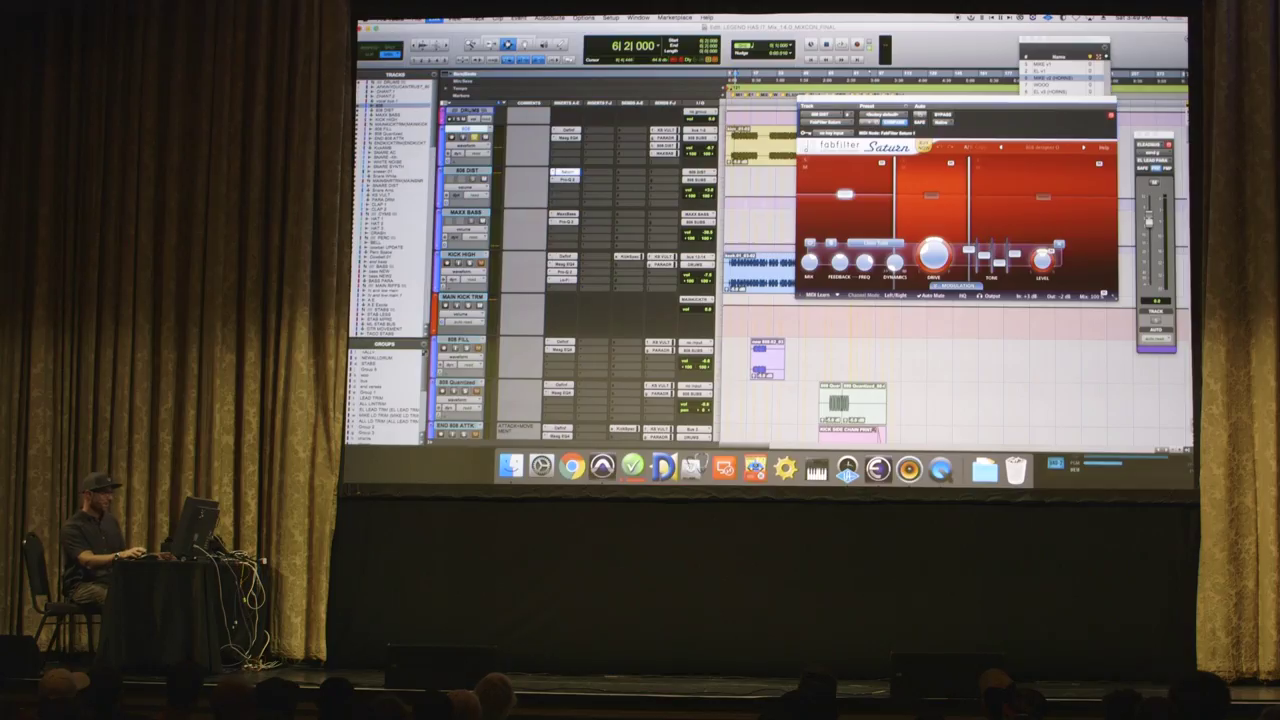
key("space")
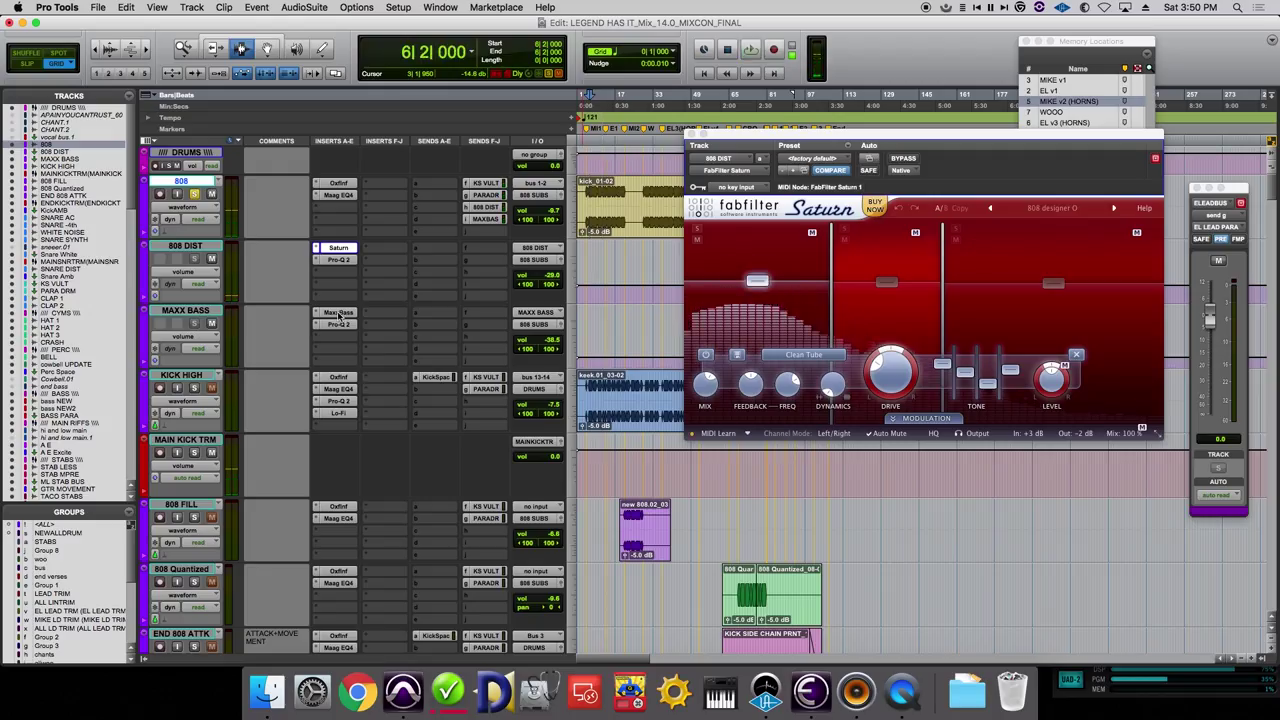
- Review MaxxBass on the MAXX BASS track and compare the Pro-Q 2 filters on 808 DIST and MAXX BASS
left_click(564, 215)
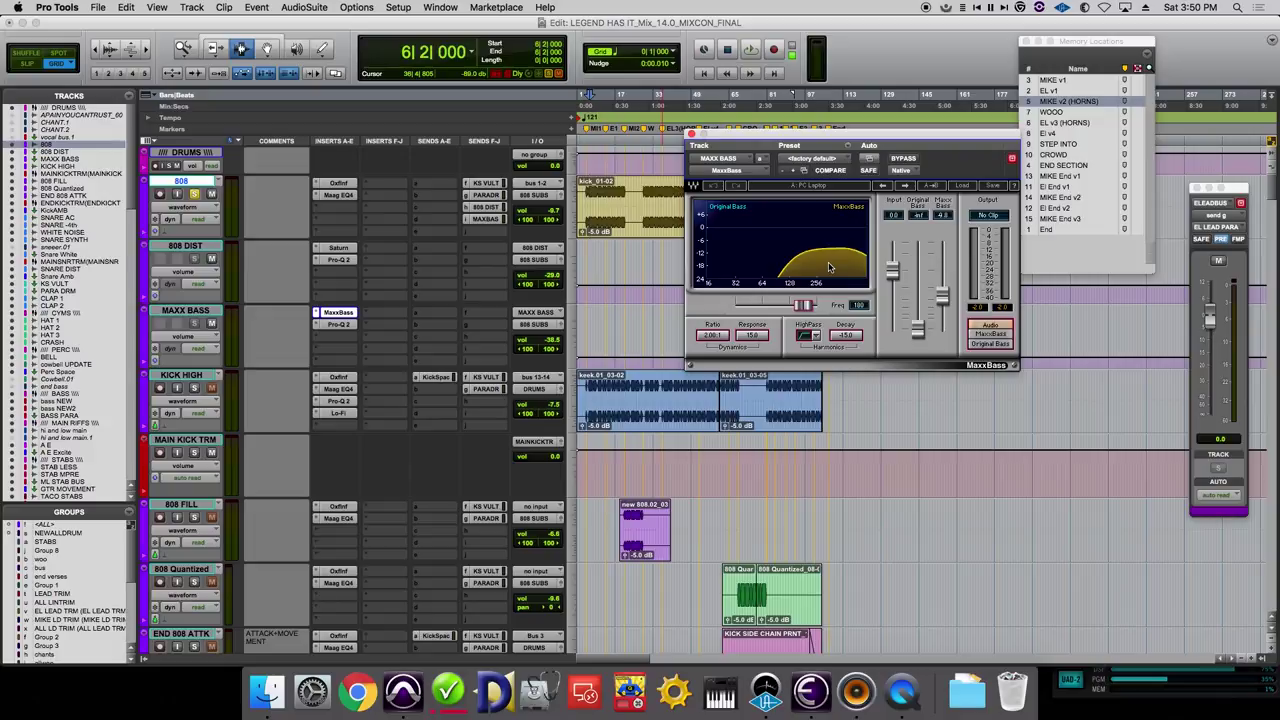
left_click(690, 133)
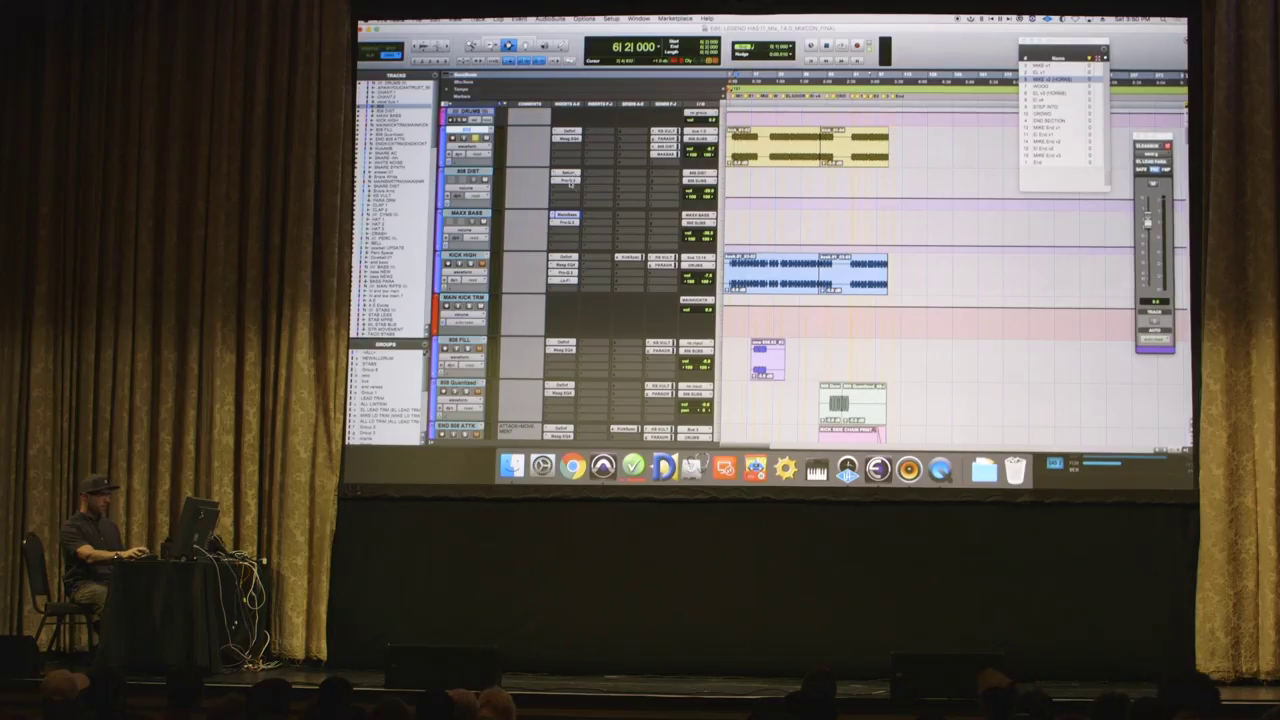
left_click(568, 180)
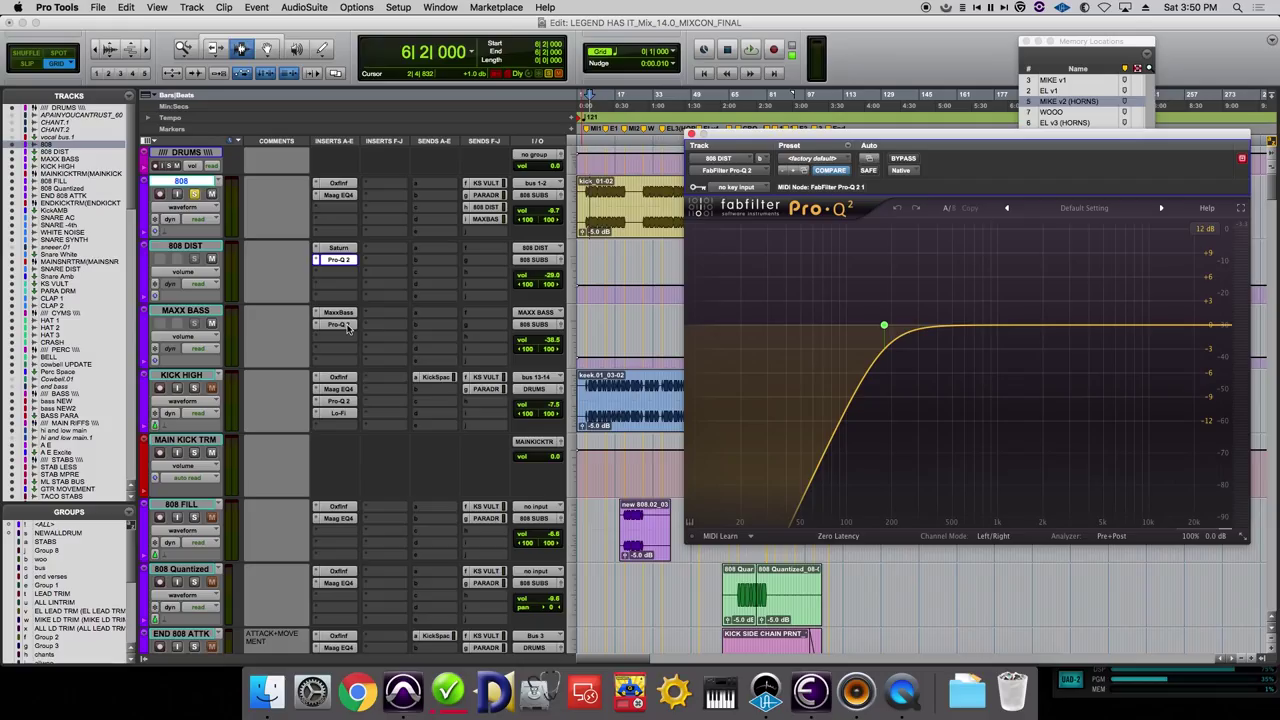
left_click(339, 325)
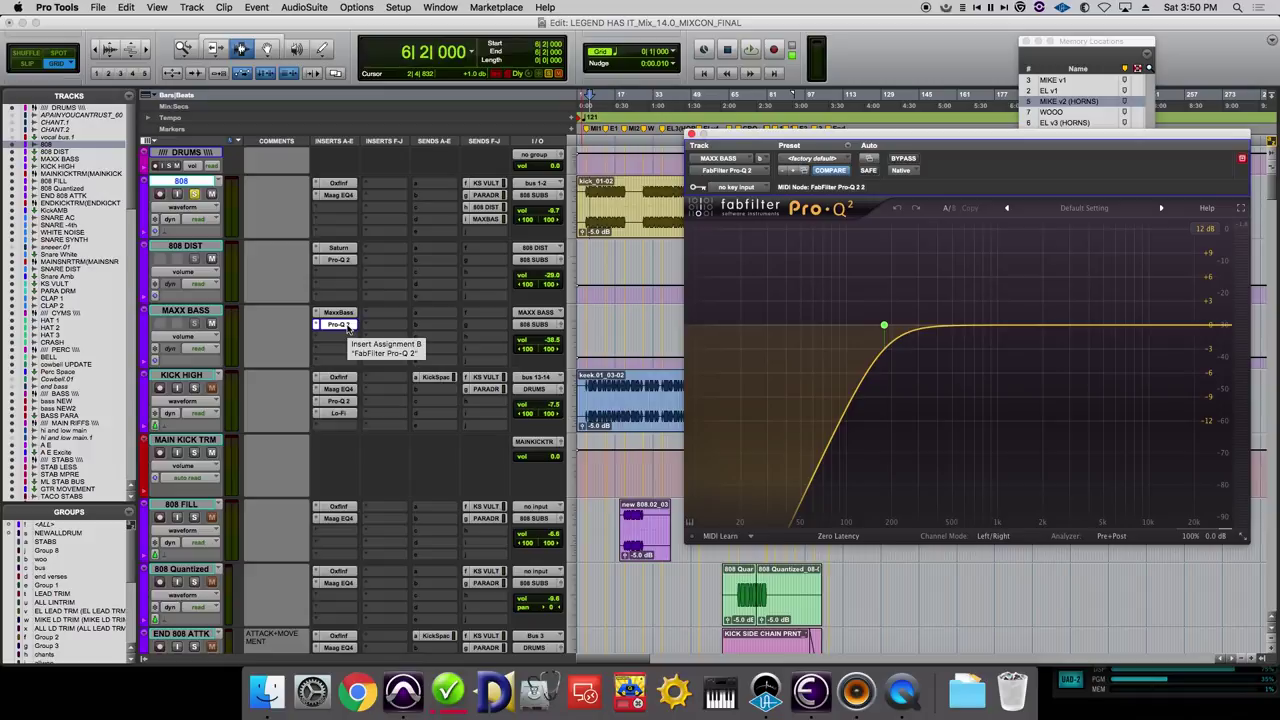